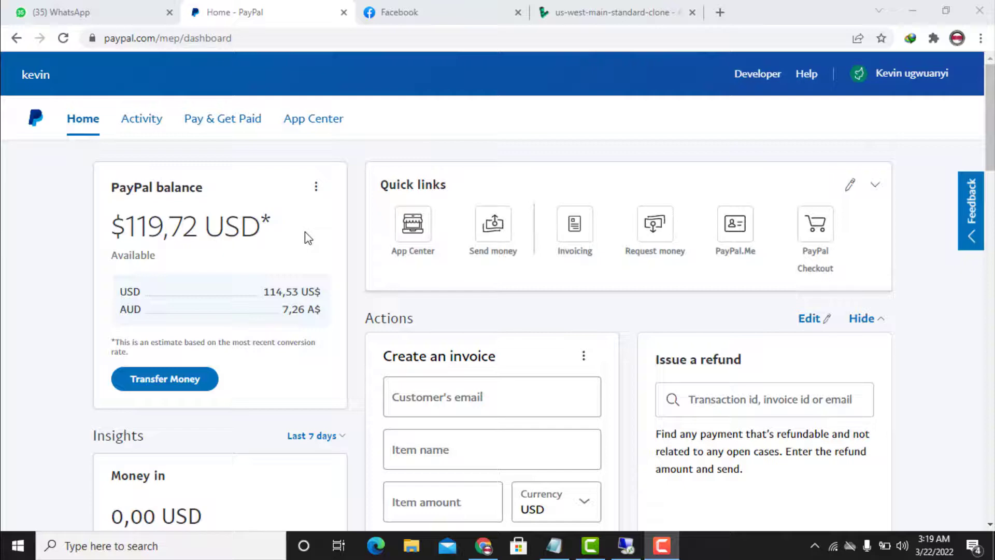
Note the $119,72 USD balance, then scroll down the Home dashboard to the bills card.
drag(272, 228, 108, 215)
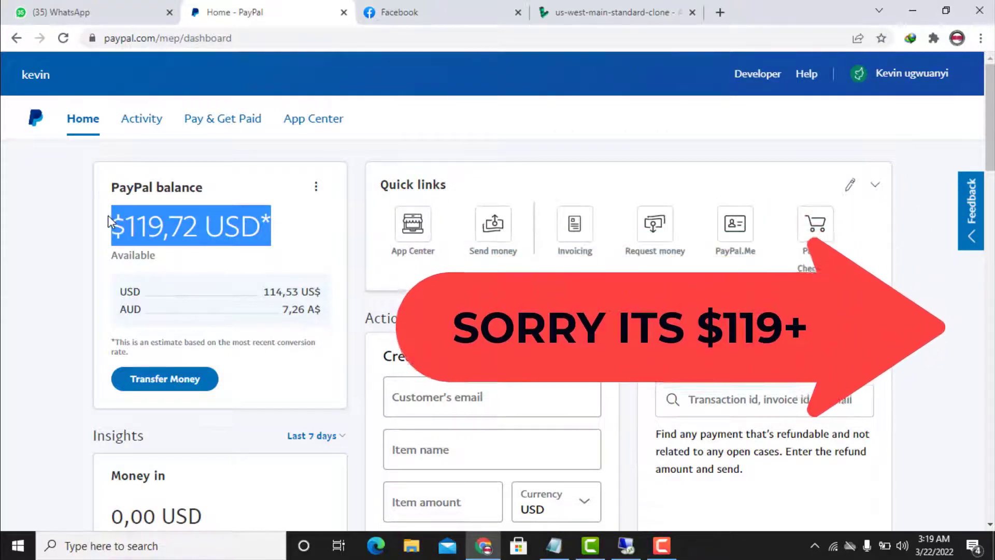
click(324, 231)
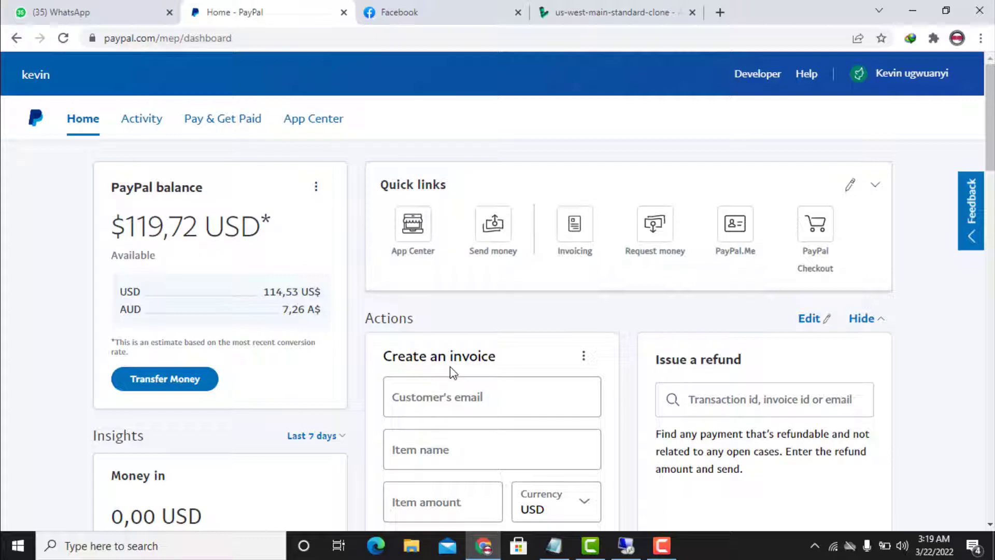
scroll(449, 366, down, 2)
scroll(450, 367, down, 3)
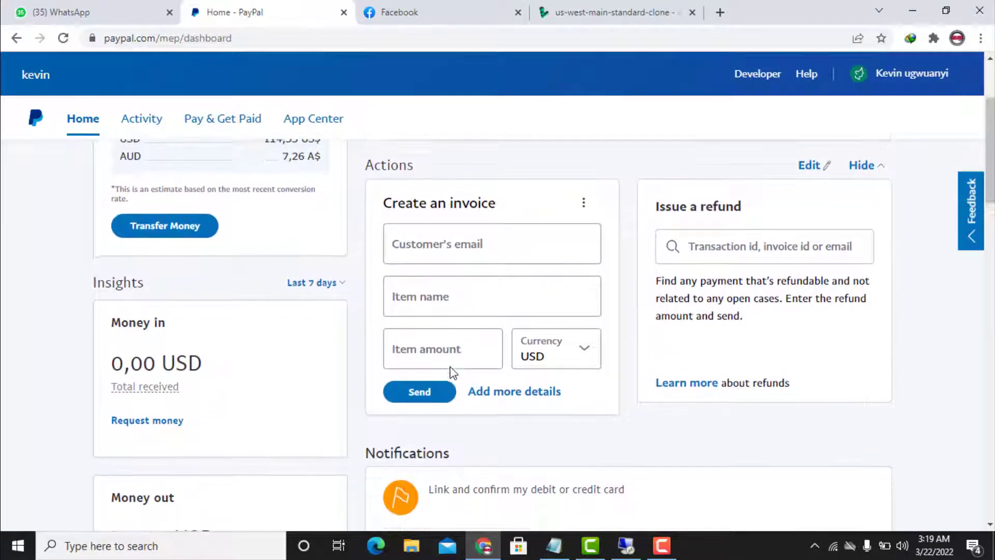
scroll(450, 366, down, 3)
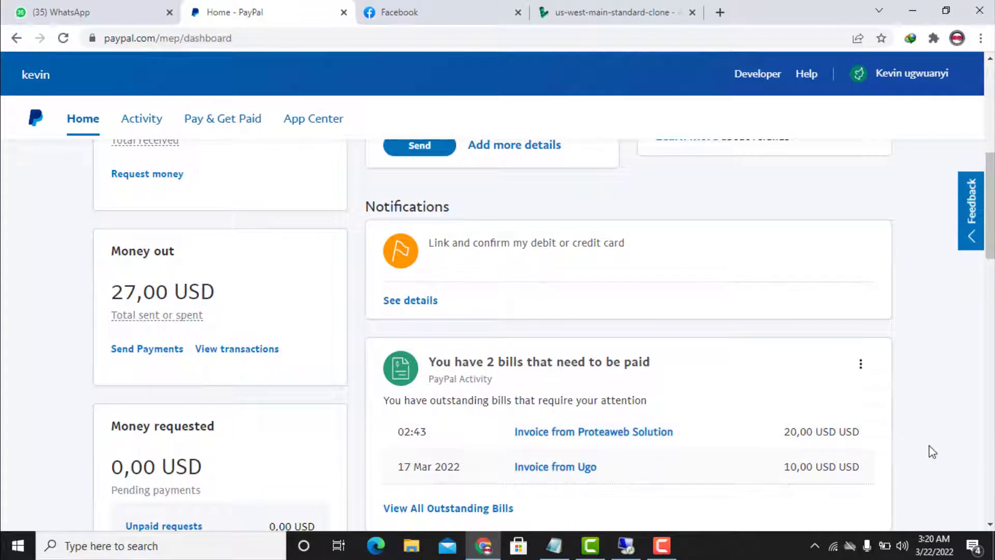
Highlight the two outstanding bills, including the 20,00 USD Proteaweb Solution invoice.
drag(878, 427, 786, 416)
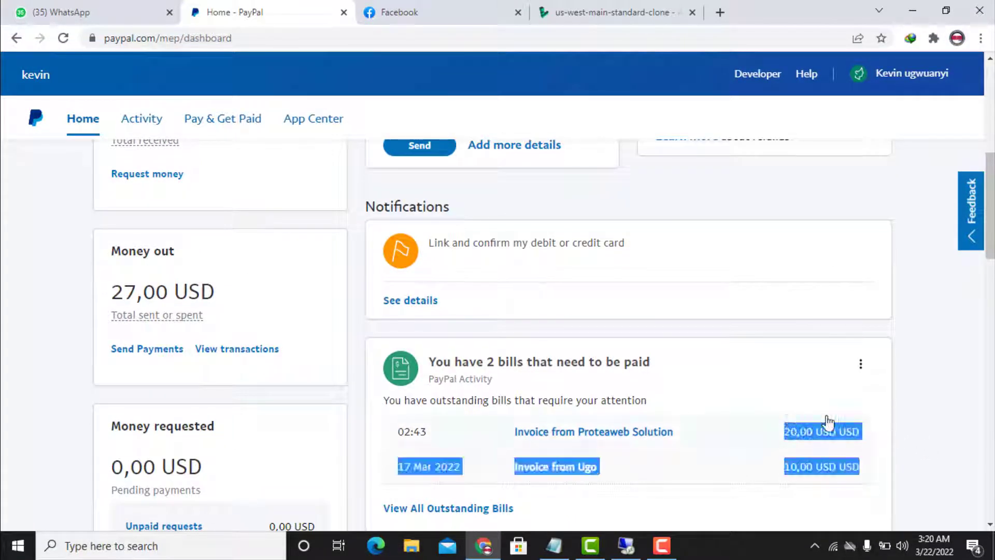
click(885, 431)
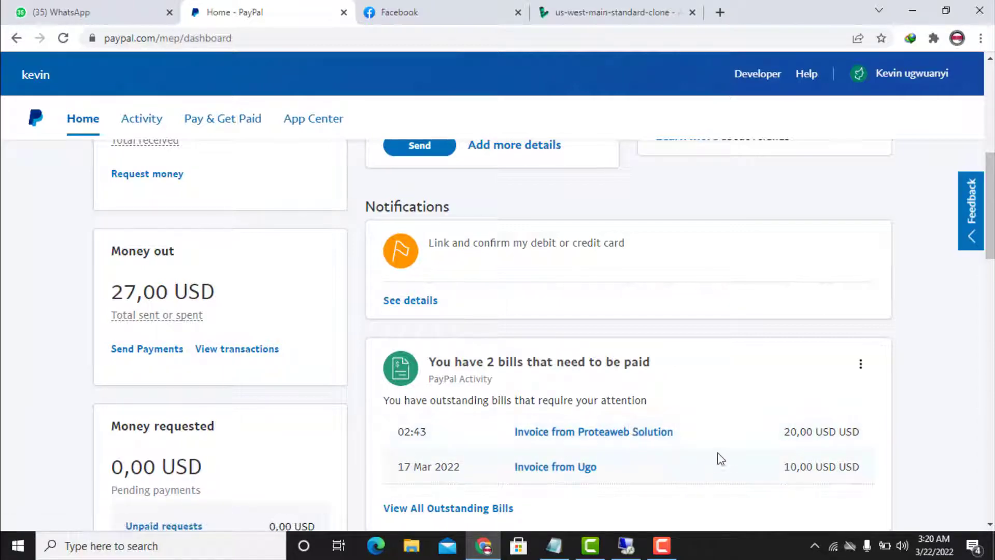
drag(685, 437, 584, 437)
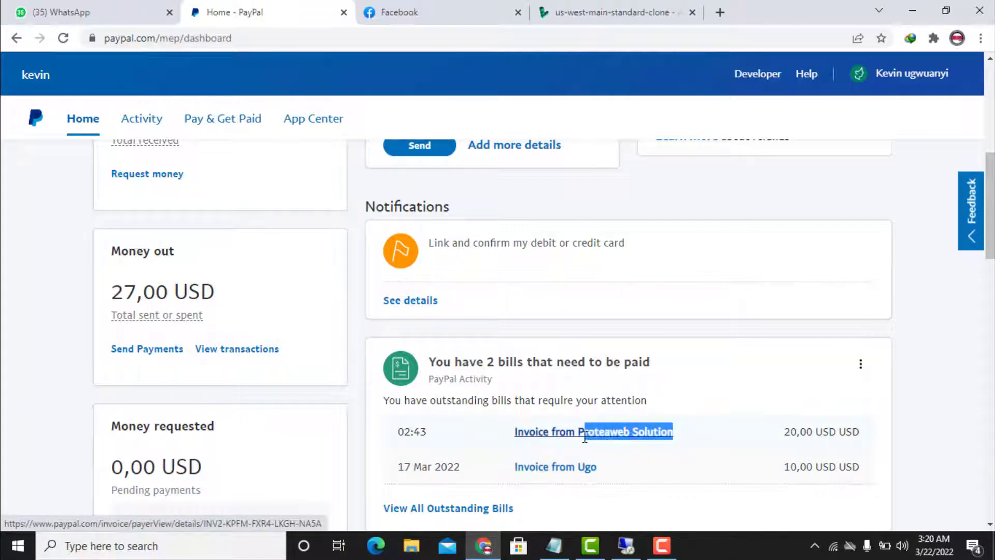
click(719, 390)
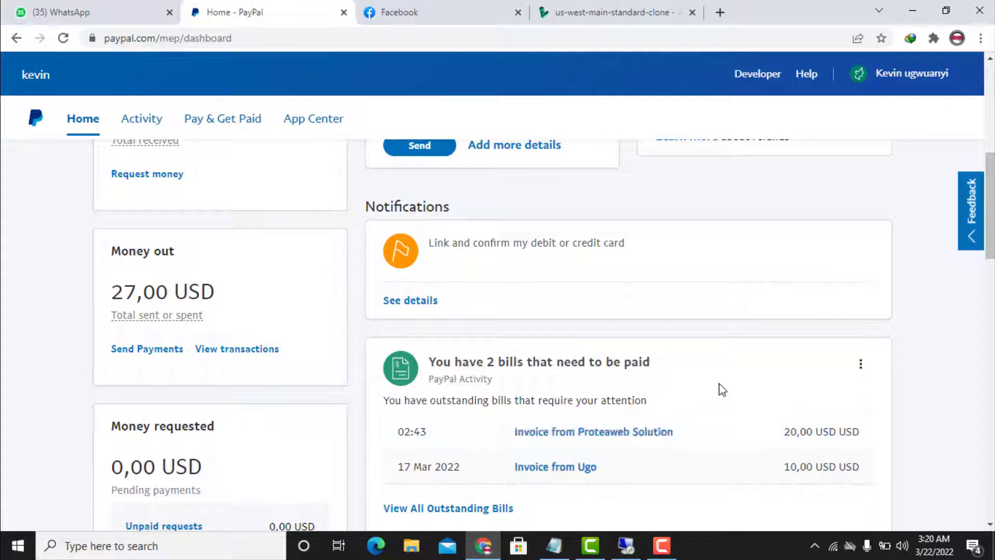
Open Proteaweb Solution invoice #0001 and check its 20,00 USD balance due.
click(601, 436)
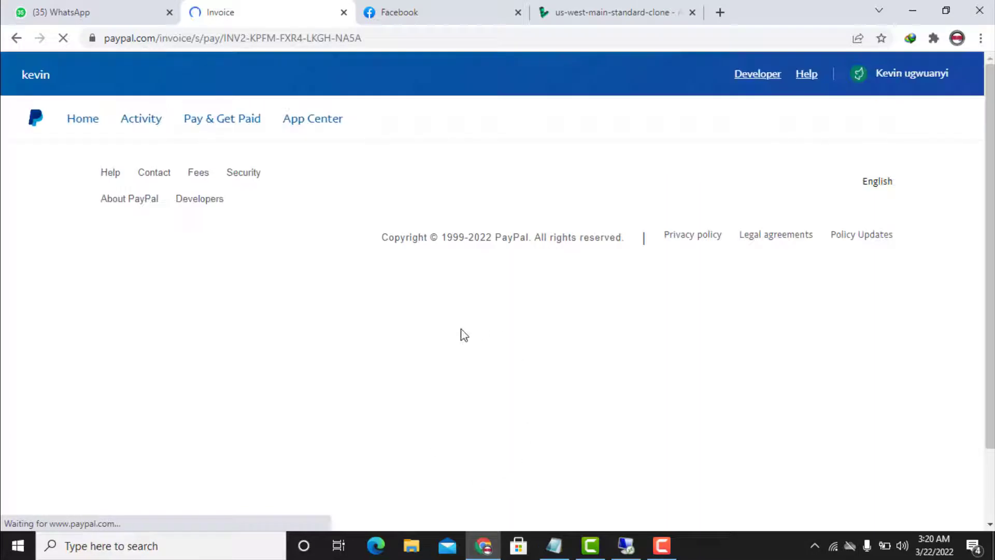
key(alt+Left)
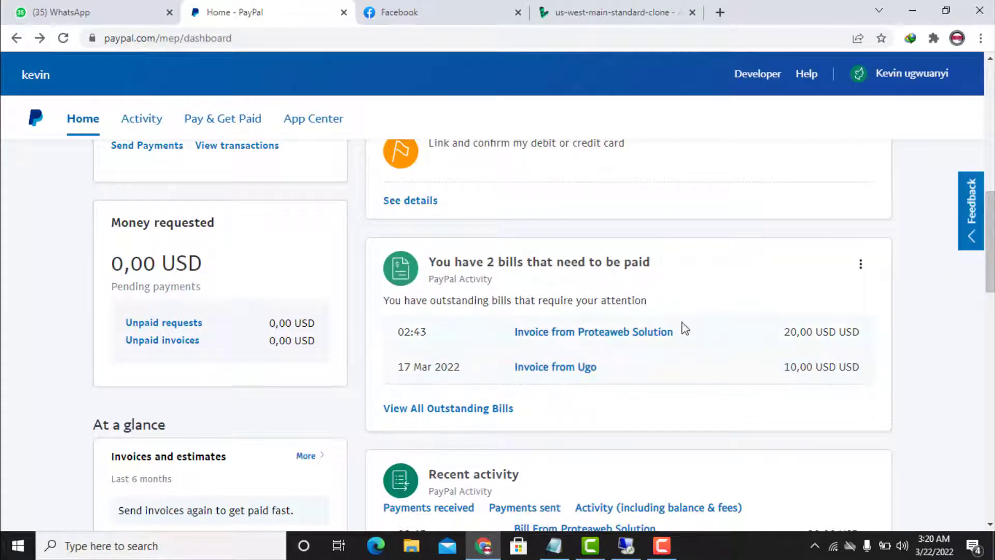
click(609, 333)
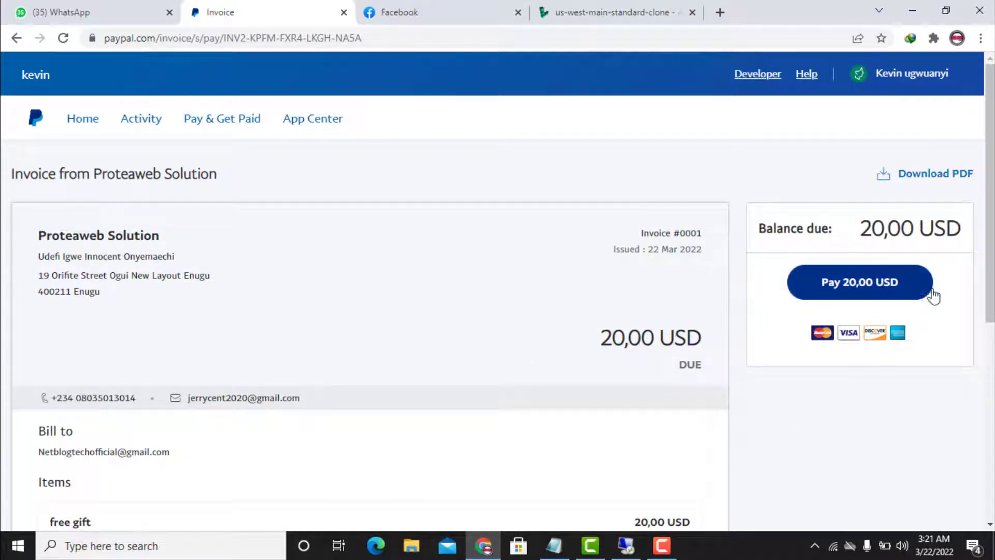
drag(935, 295, 827, 277)
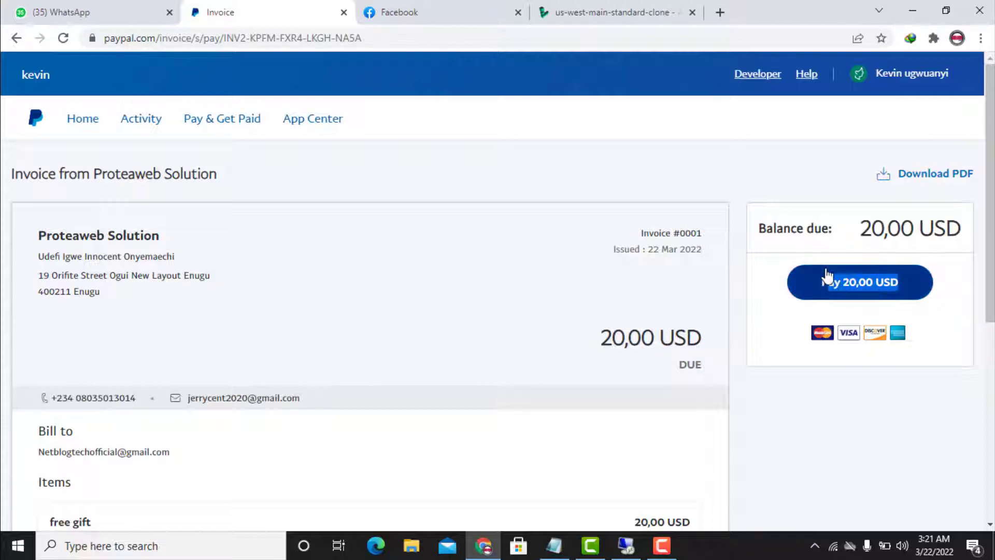
Pay the 20,00 USD in PayPal Checkout with PayPal Balance as the funding source.
click(860, 290)
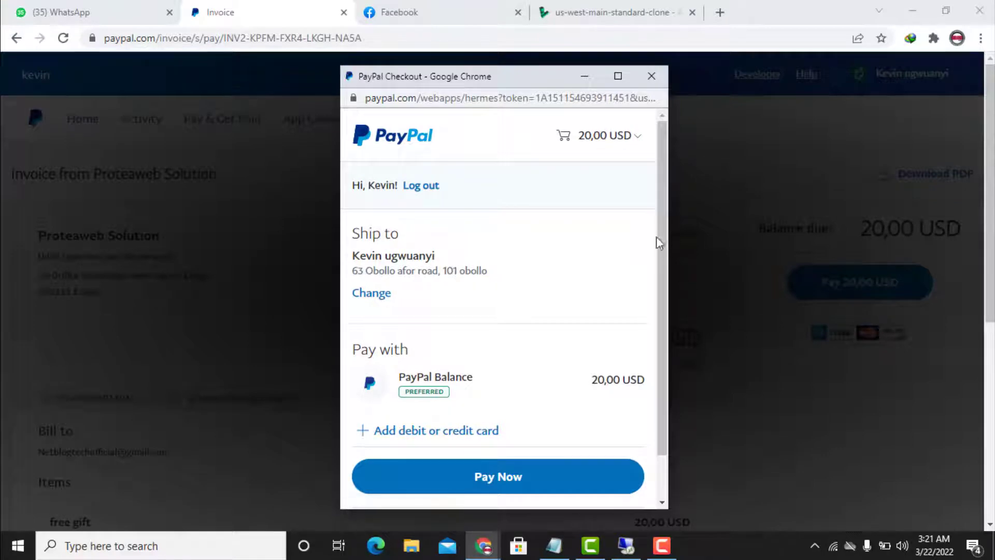
drag(661, 247, 661, 323)
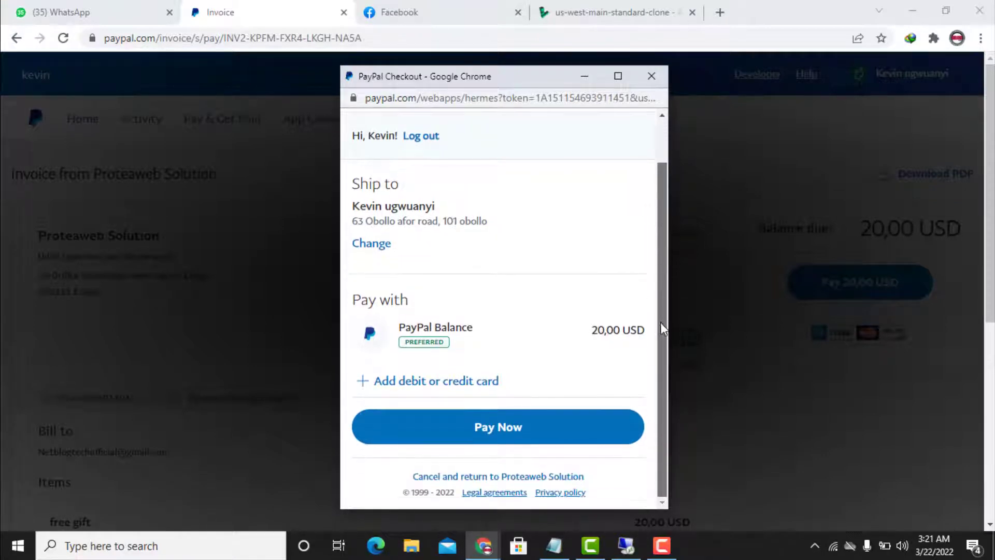
drag(417, 303, 338, 302)
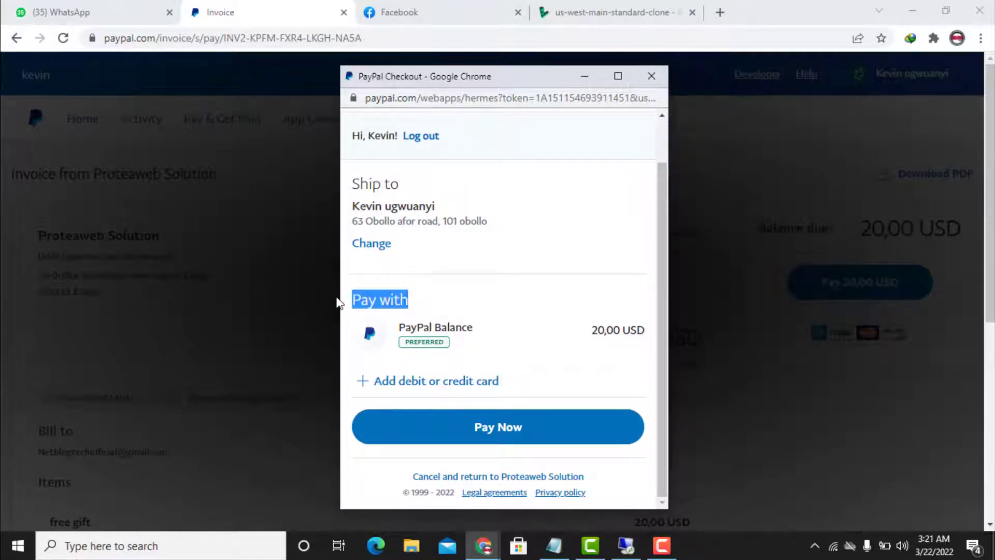
drag(509, 334, 398, 328)
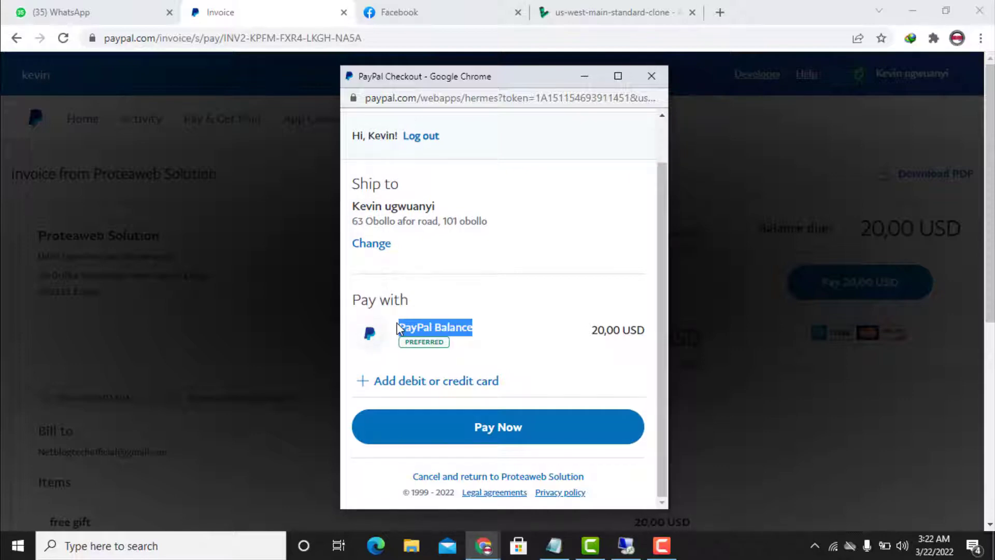
click(542, 349)
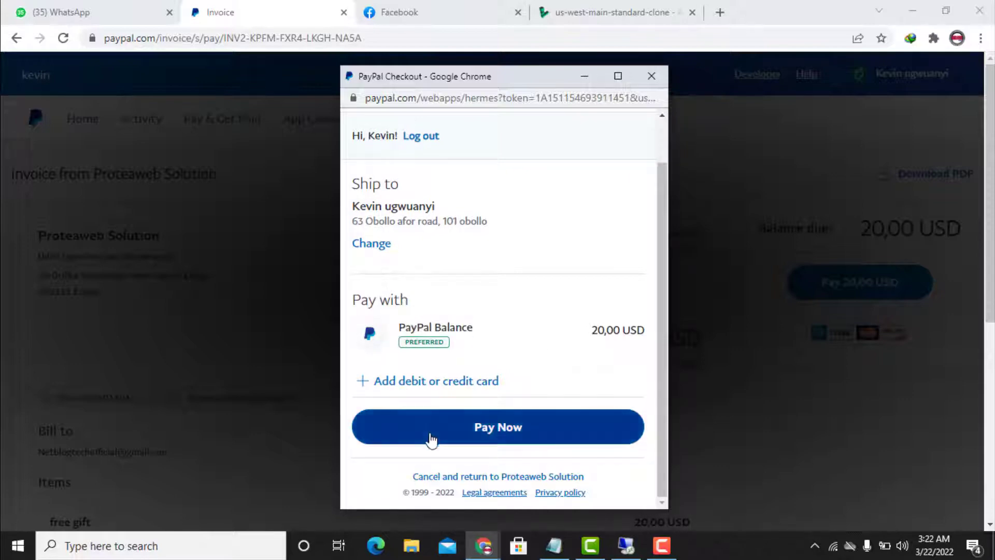
click(486, 436)
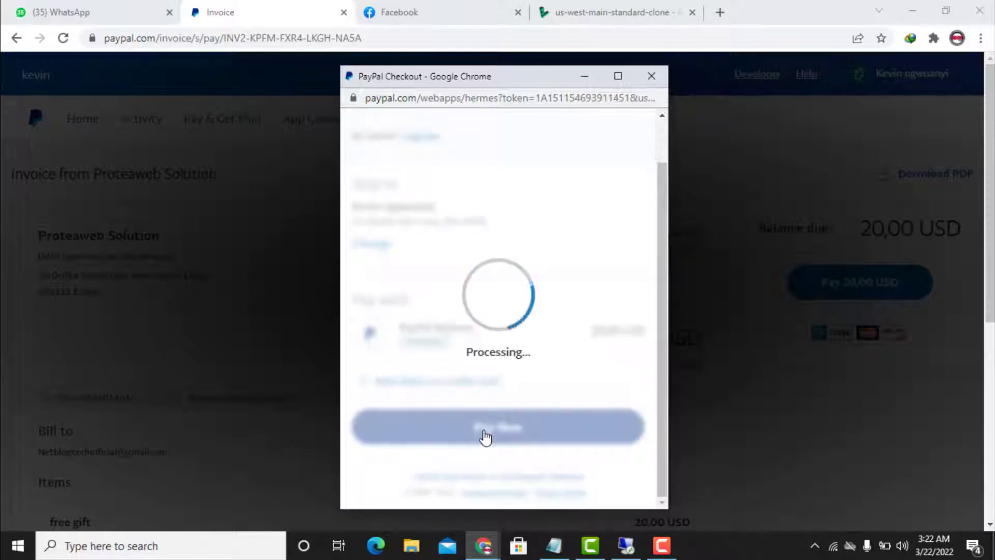
Resubmit Pay Now until 'Your payment was successful.' appears.
click(525, 428)
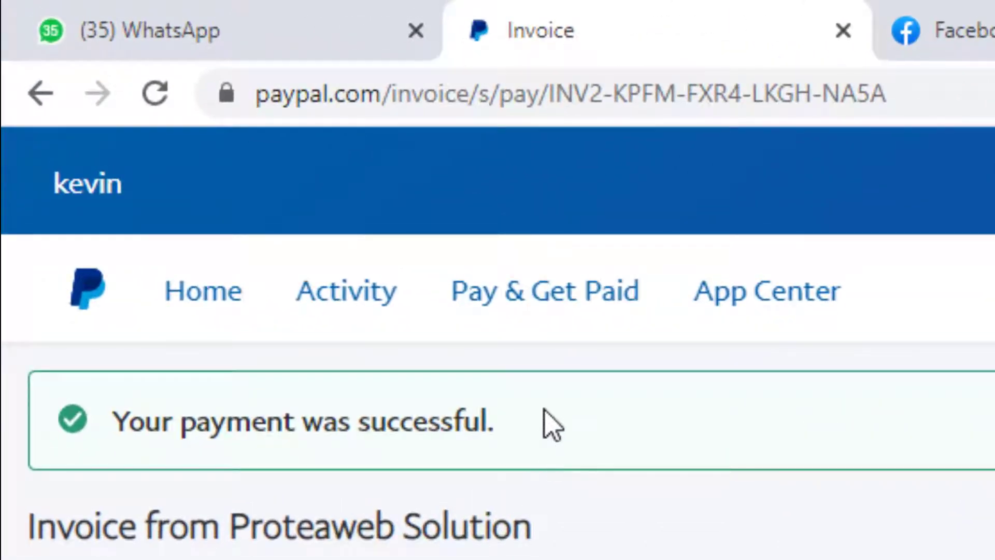
drag(544, 417, 67, 357)
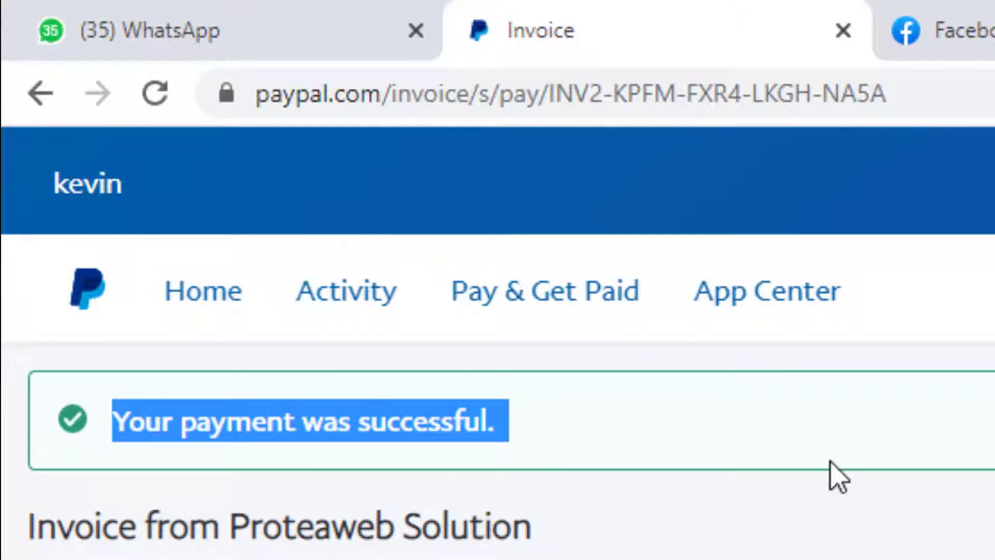
click(838, 443)
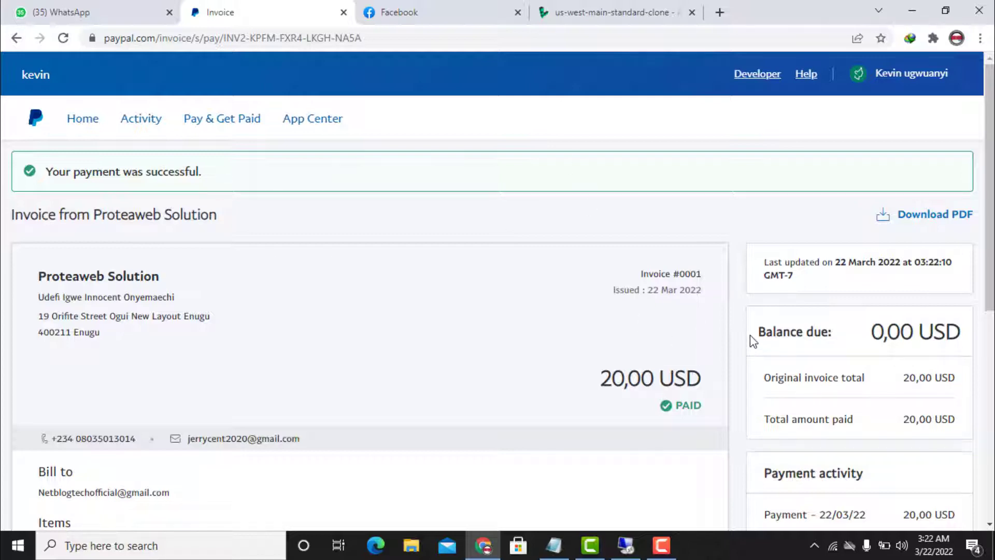
Verify invoice #0001 shows 0,00 USD balance due and the 20,00 USD marked PAID.
drag(964, 333, 754, 331)
click(526, 340)
drag(600, 367, 702, 411)
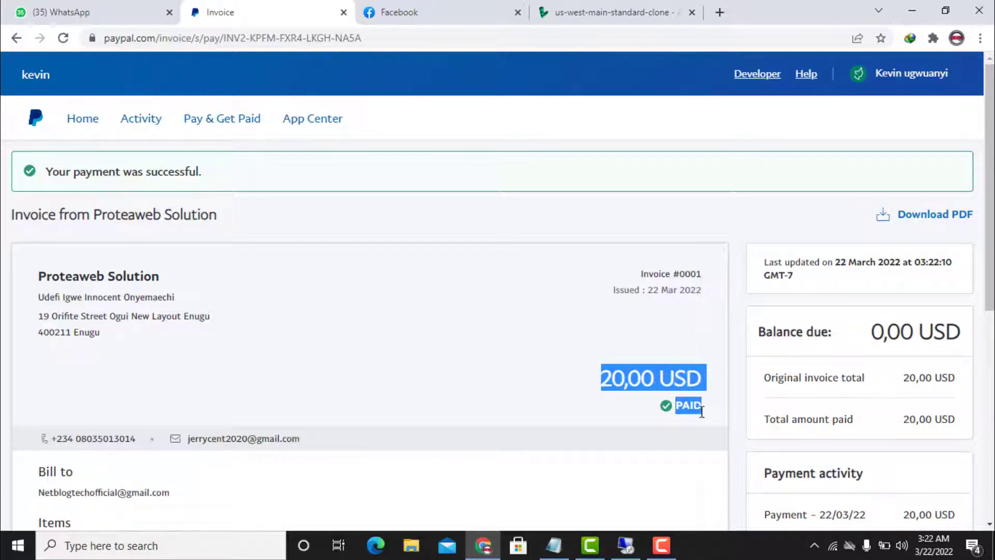
click(715, 415)
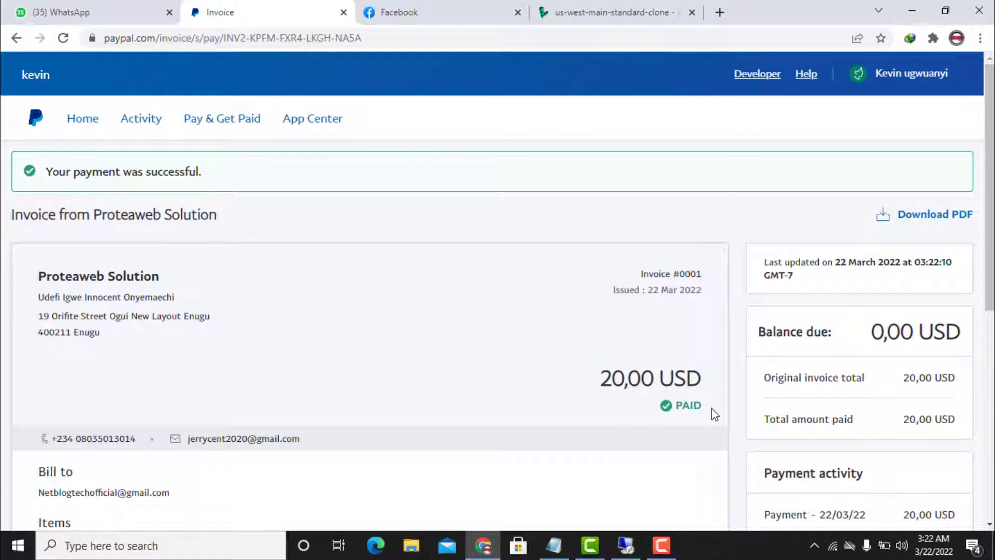
scroll(601, 402, down, 7)
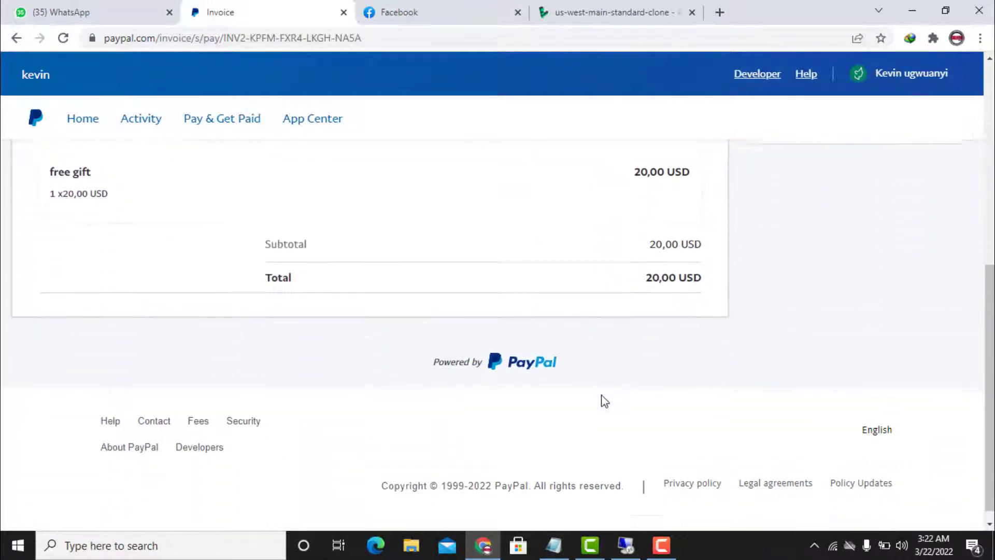
scroll(600, 402, up, 7)
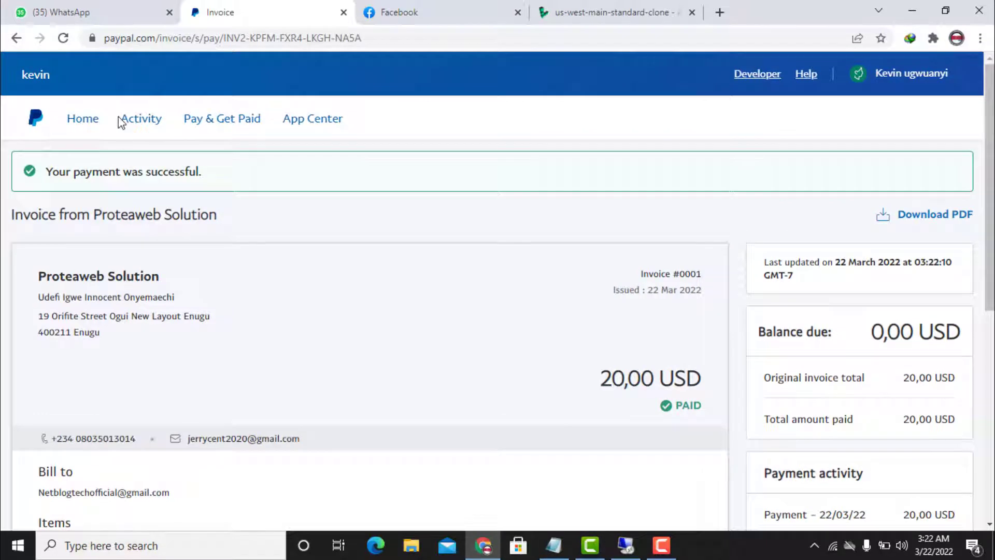
Return to the dashboard, confirm the balance dropped to $99,72 USD, and scroll down.
click(91, 120)
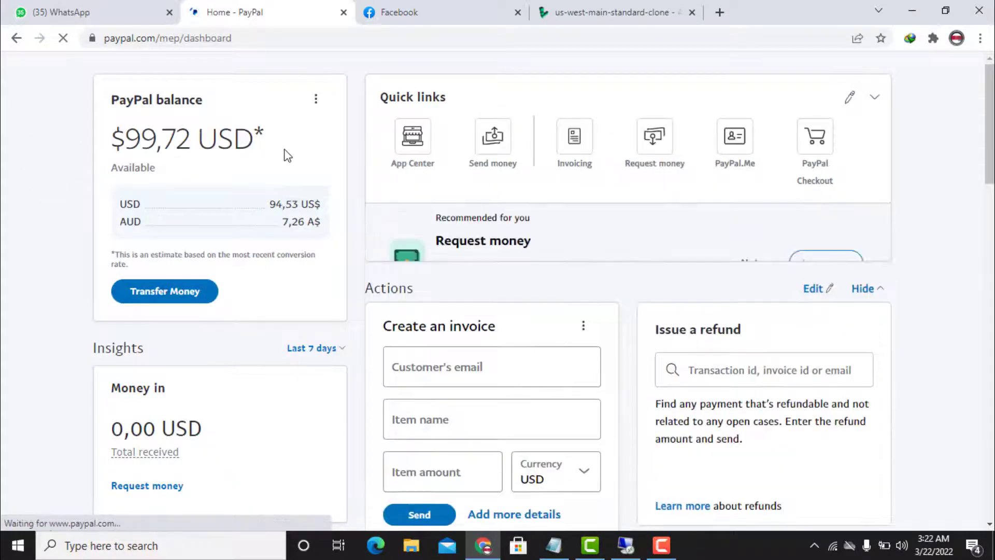
drag(285, 151, 100, 146)
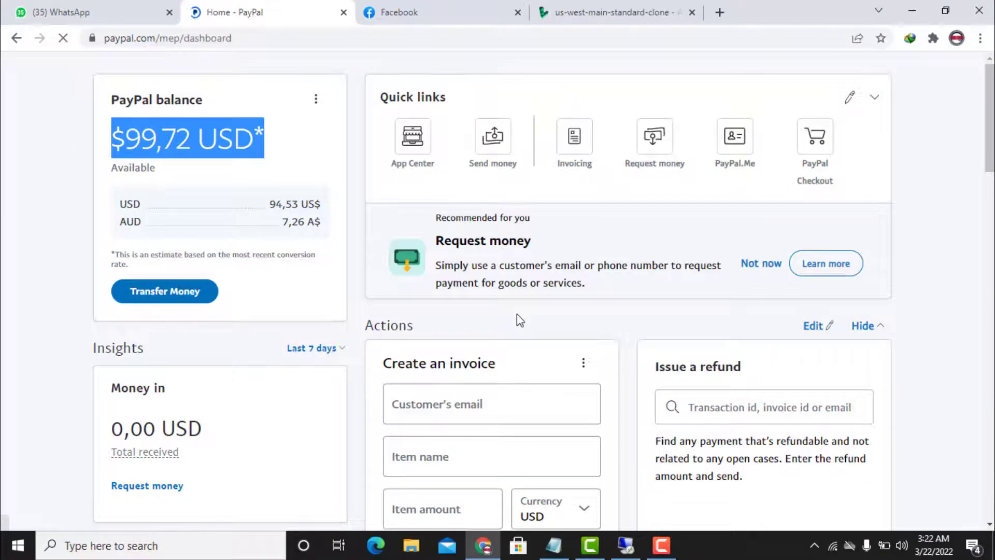
scroll(518, 316, down, 6)
scroll(513, 183, down, 4)
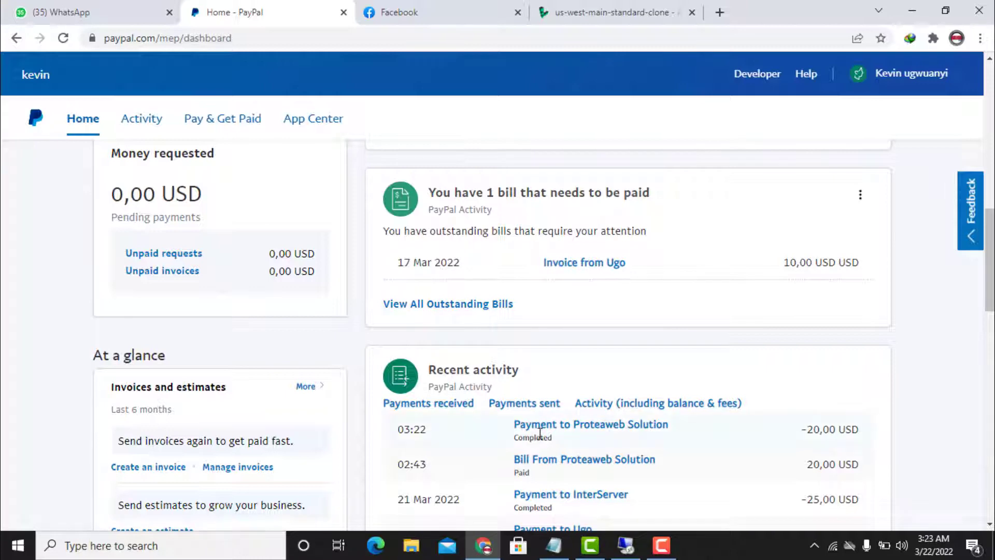
scroll(540, 433, down, 2)
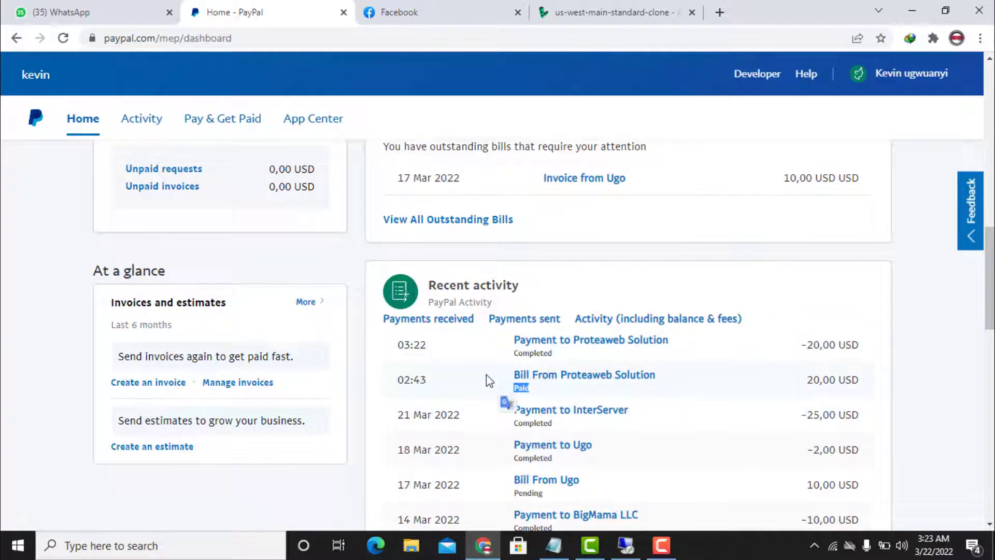
Locate the Completed 20,00 USD Proteaweb Solution payment in Recent activity.
drag(486, 374, 793, 355)
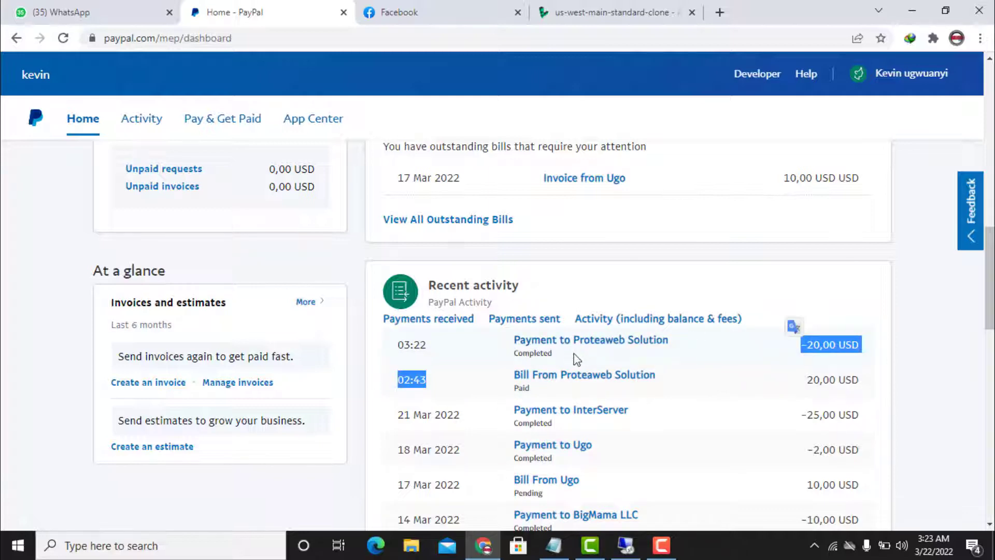
drag(576, 358, 493, 357)
triple_click(494, 357)
Open the Proteaweb Solution payment details, checking COMPLETED status, $0,00 fee and -$20,00 net.
click(580, 340)
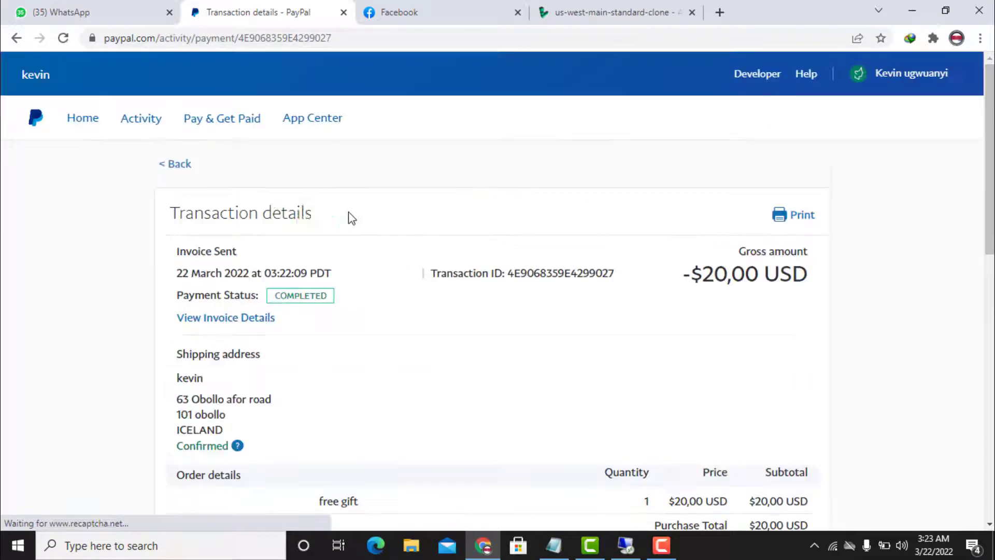
drag(349, 215, 363, 322)
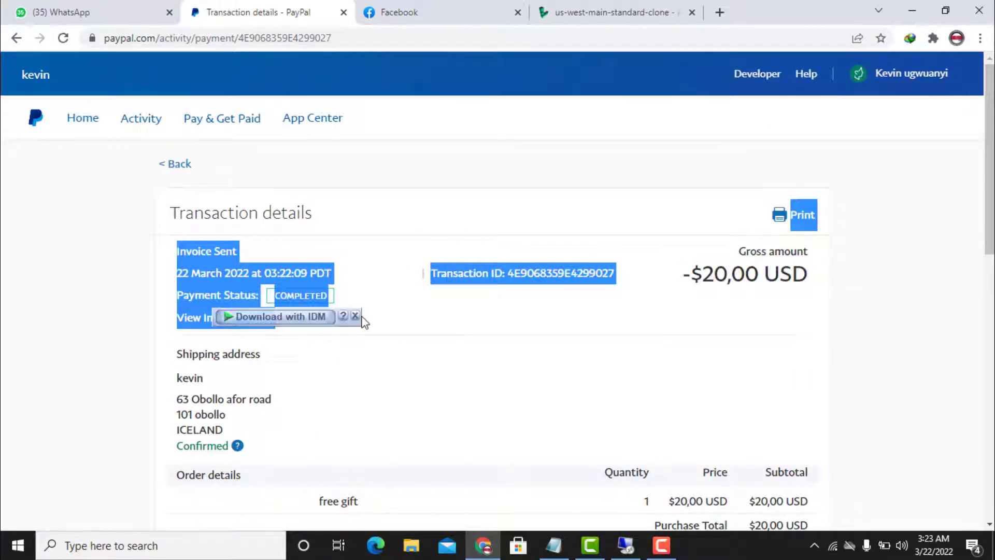
click(356, 316)
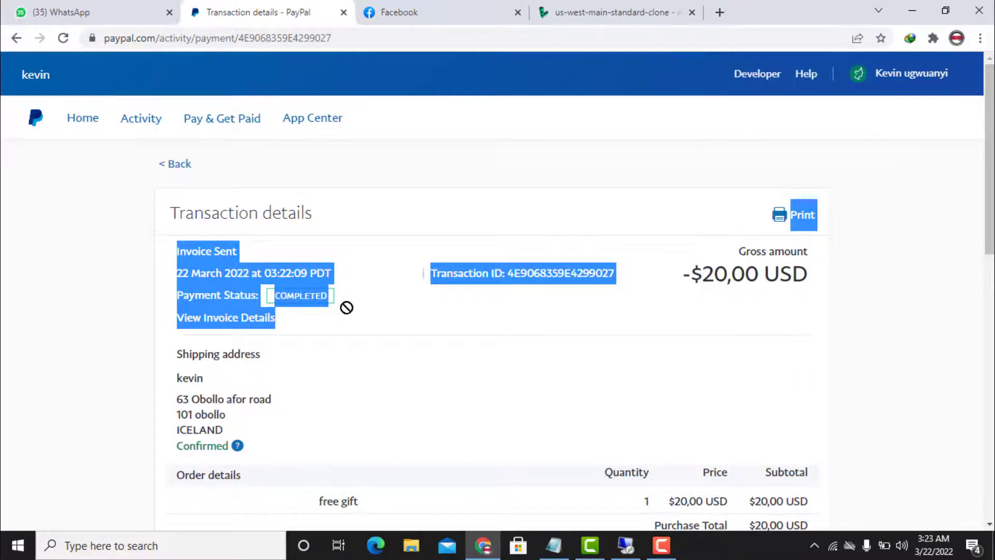
drag(341, 321, 269, 301)
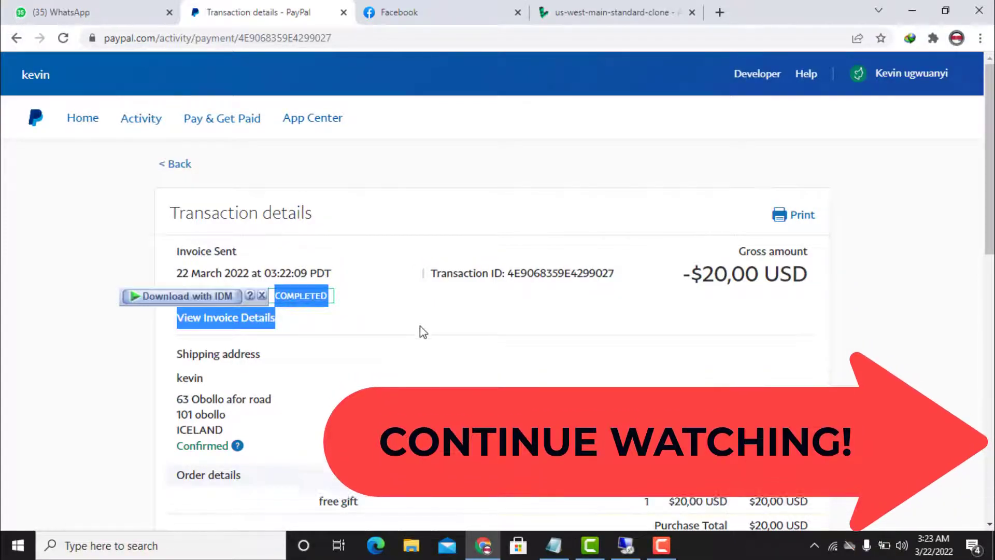
click(420, 326)
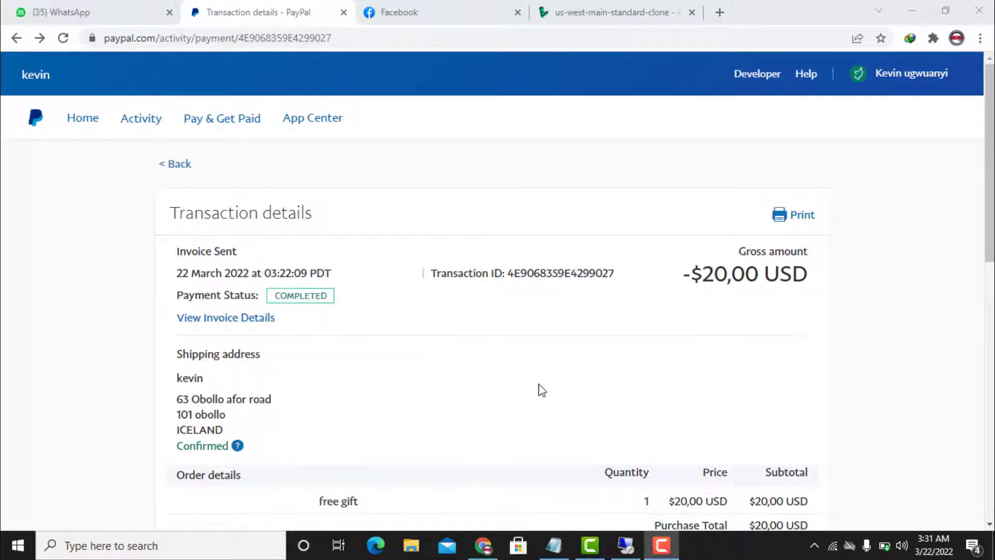
scroll(539, 388, down, 6)
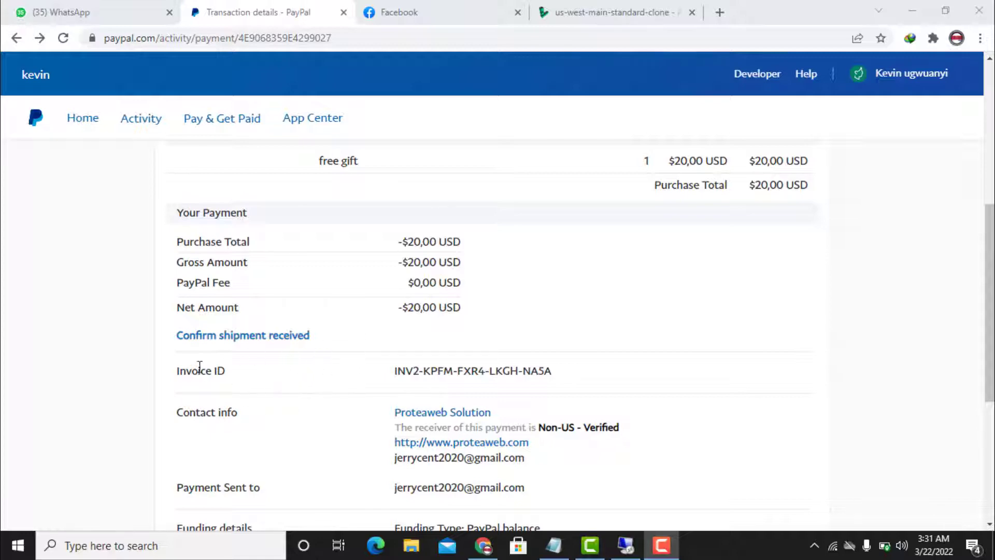
Open Confirm Order Received from the transaction and read its acknowledgement and dispute warning.
click(265, 338)
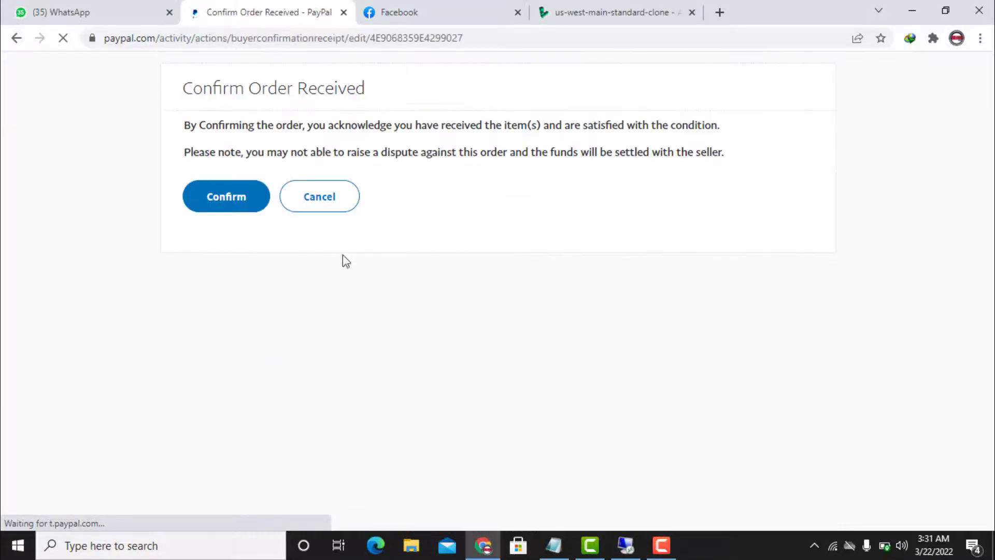
drag(154, 93, 395, 177)
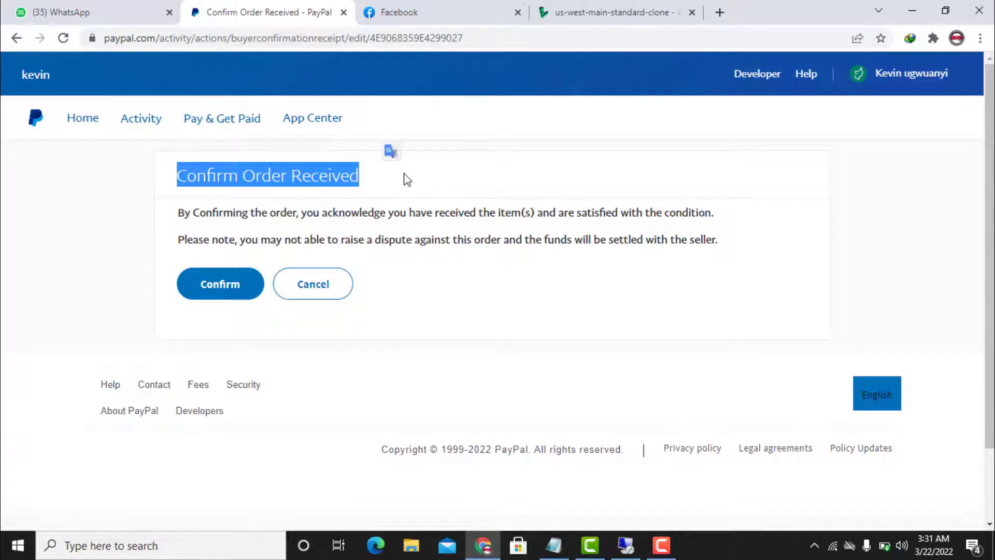
click(403, 175)
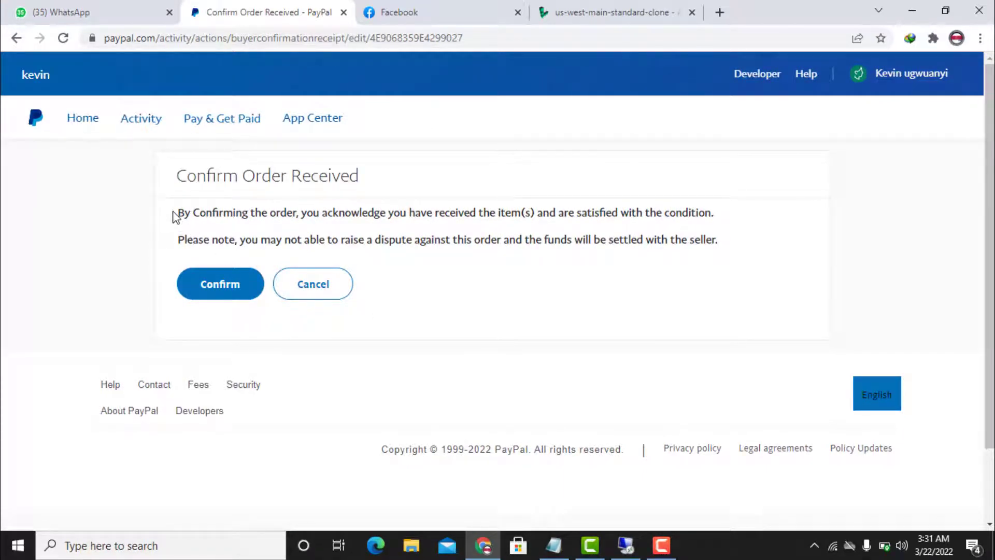
drag(175, 216, 299, 227)
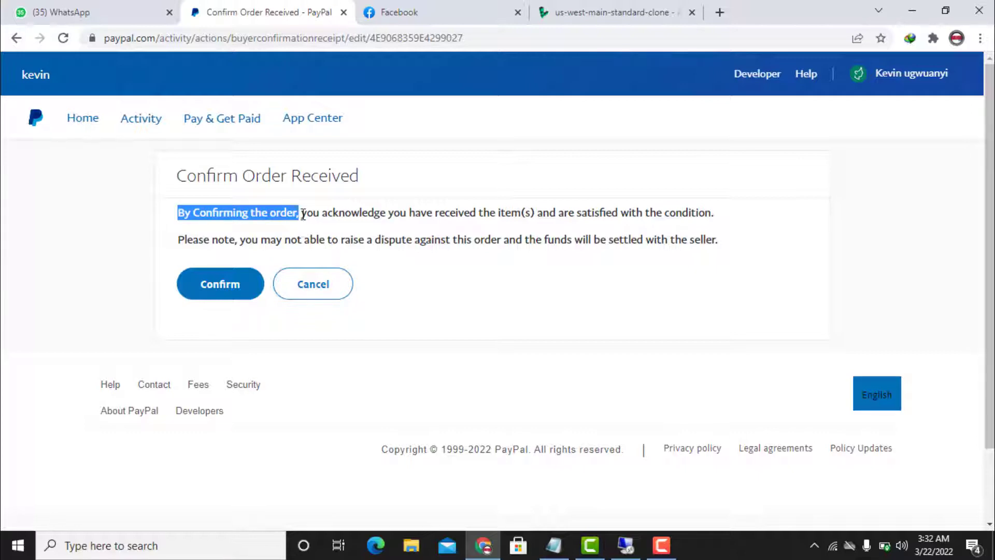
click(303, 214)
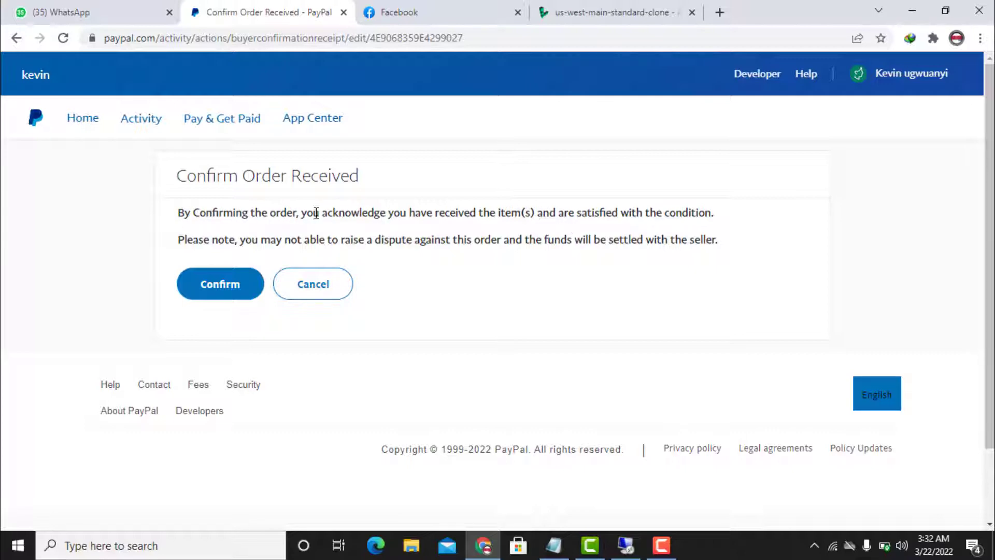
drag(177, 213, 714, 230)
drag(178, 214, 724, 240)
click(577, 290)
Confirm receipt, then review ORDER PROCESSED status and the MANUAL shipment dated 22 March 2022.
click(234, 297)
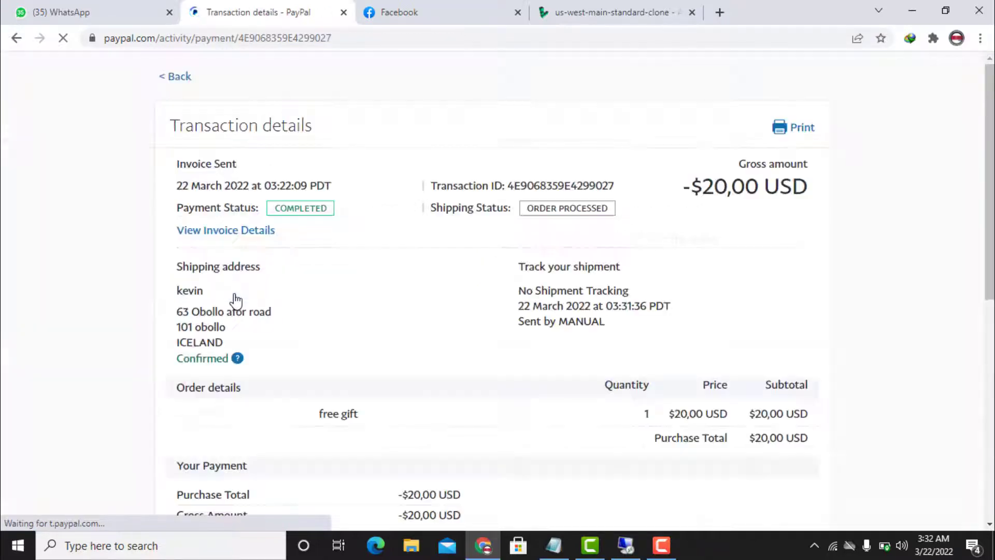
scroll(288, 422, down, 5)
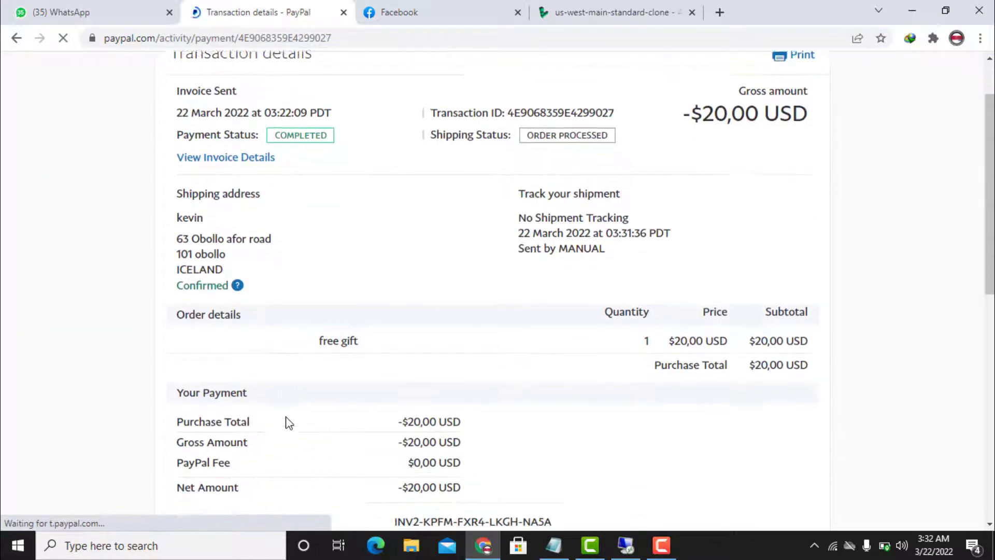
scroll(288, 422, down, 6)
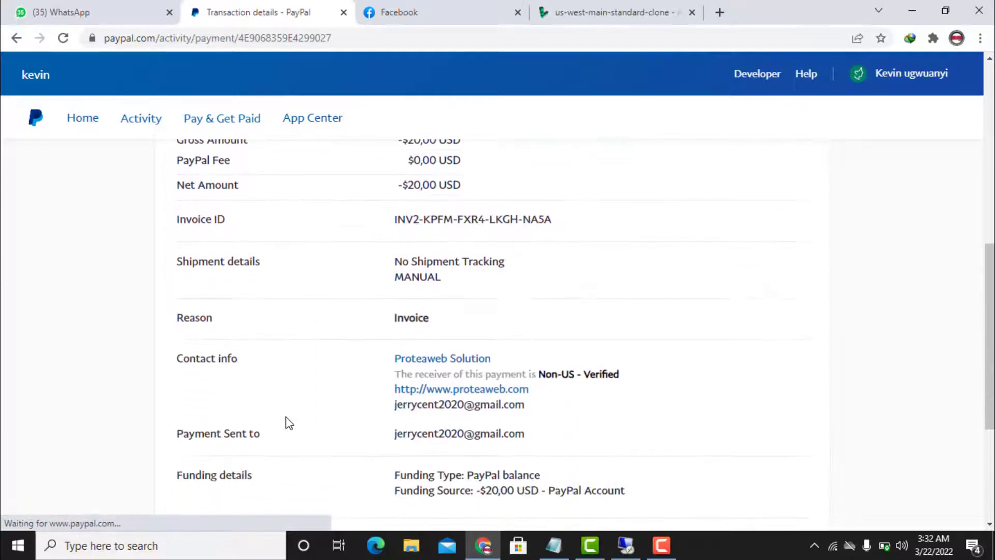
scroll(288, 423, up, 12)
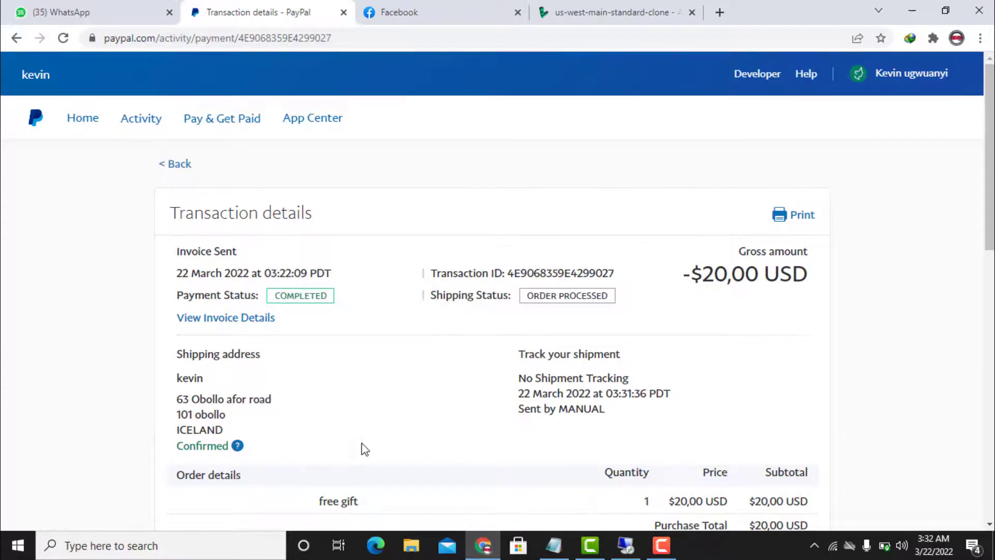
scroll(364, 448, down, 3)
scroll(363, 447, down, 2)
scroll(363, 447, up, 5)
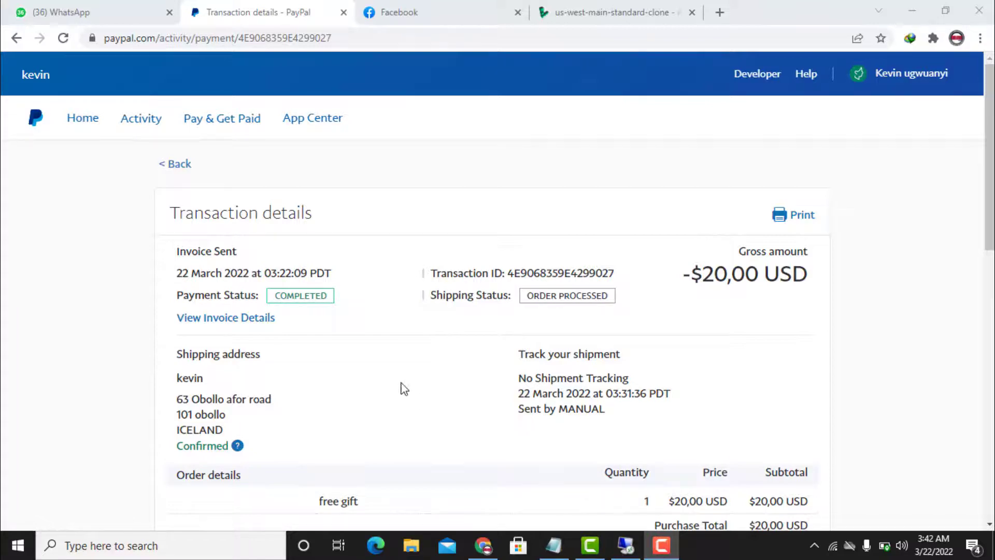
scroll(400, 413, down, 2)
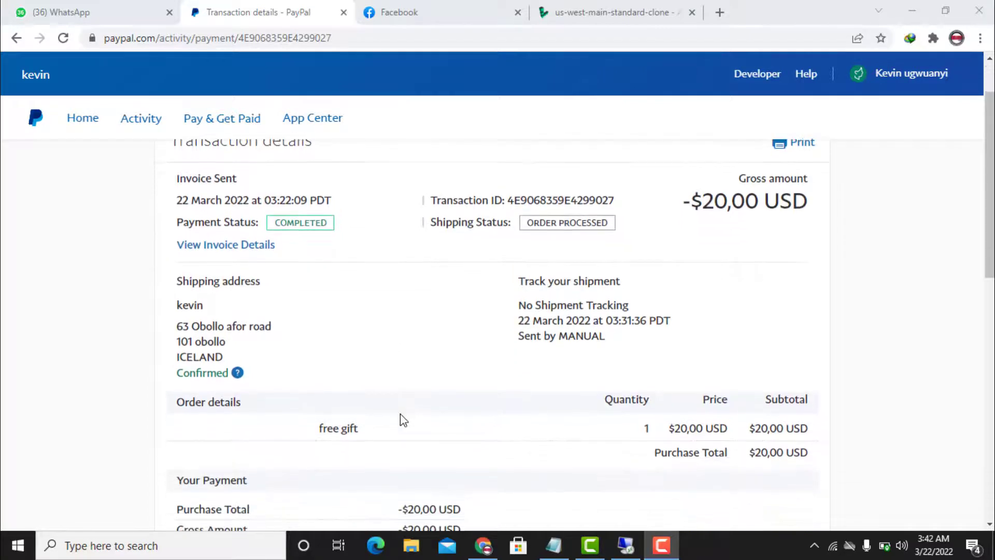
scroll(400, 414, up, 2)
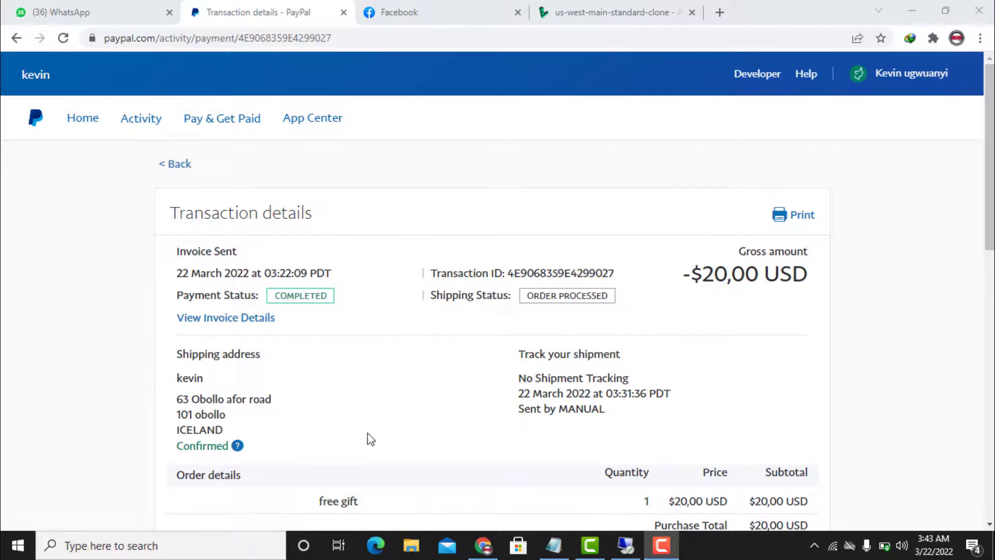
scroll(383, 416, down, 2)
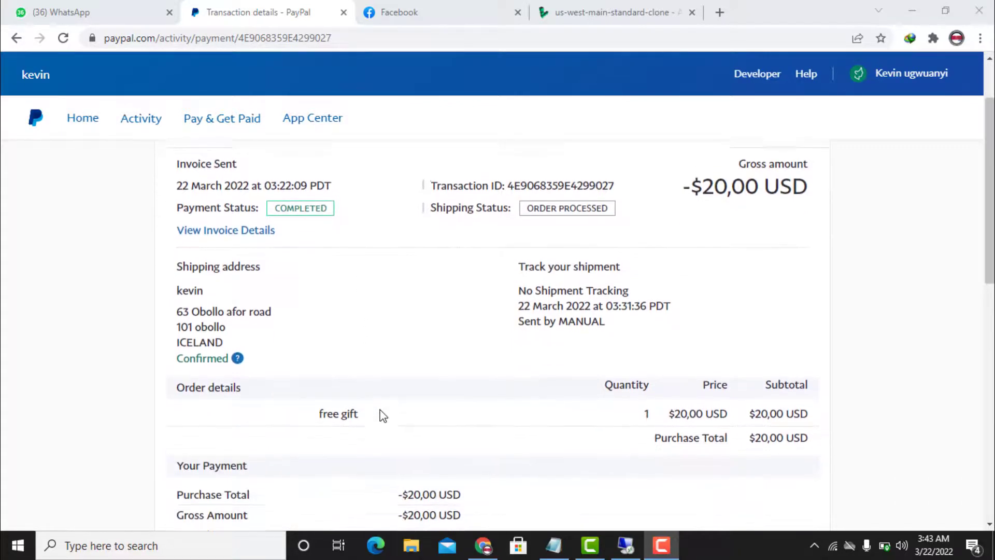
scroll(383, 416, up, 2)
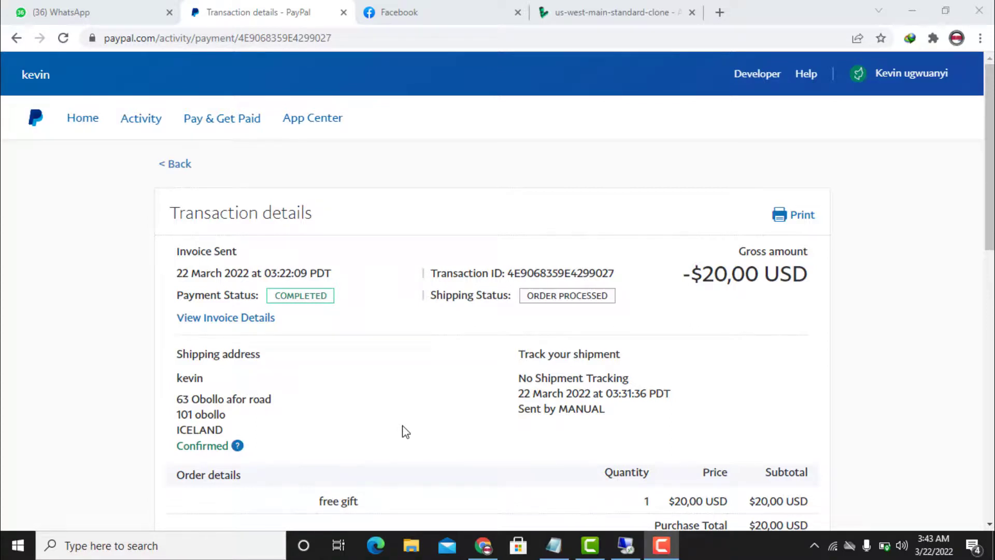
click(433, 400)
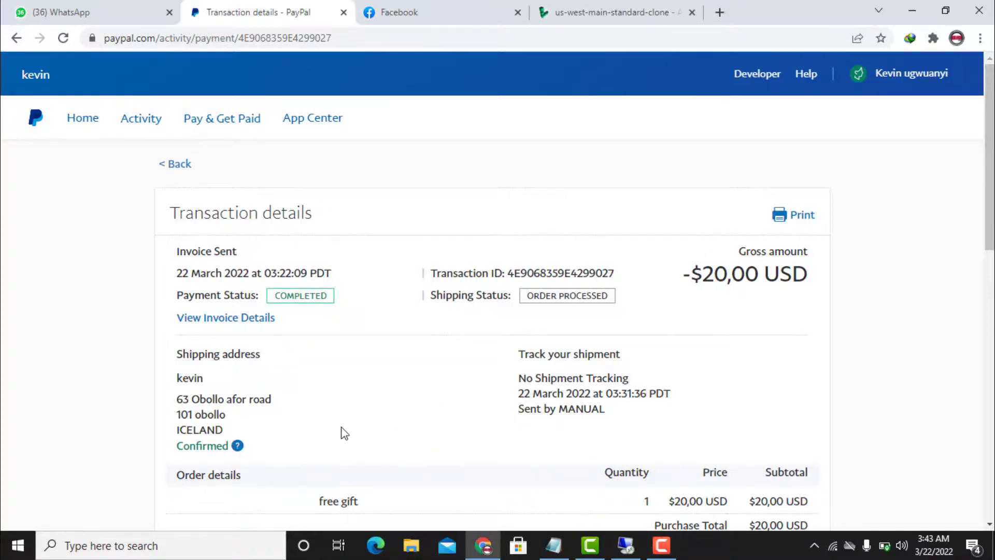
scroll(392, 372, down, 1)
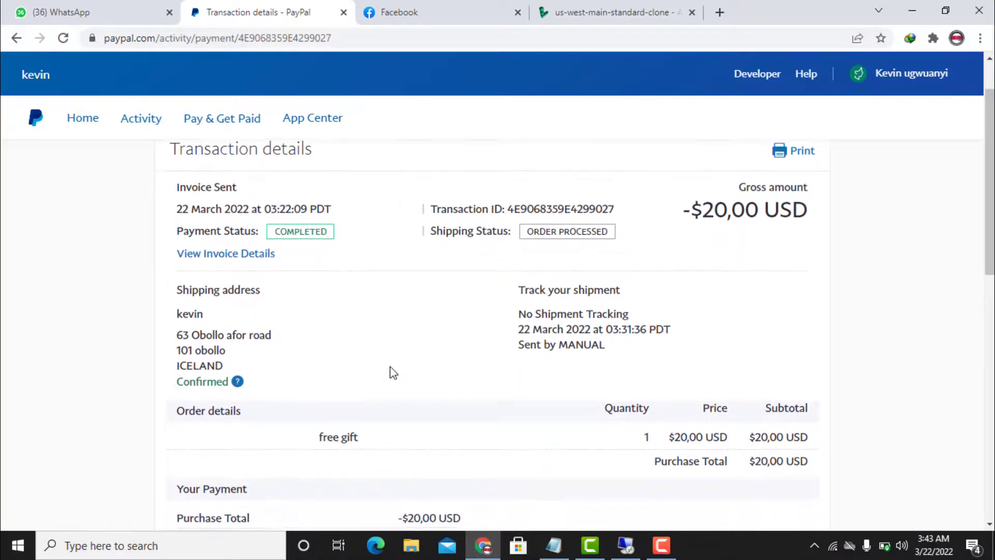
scroll(393, 373, up, 1)
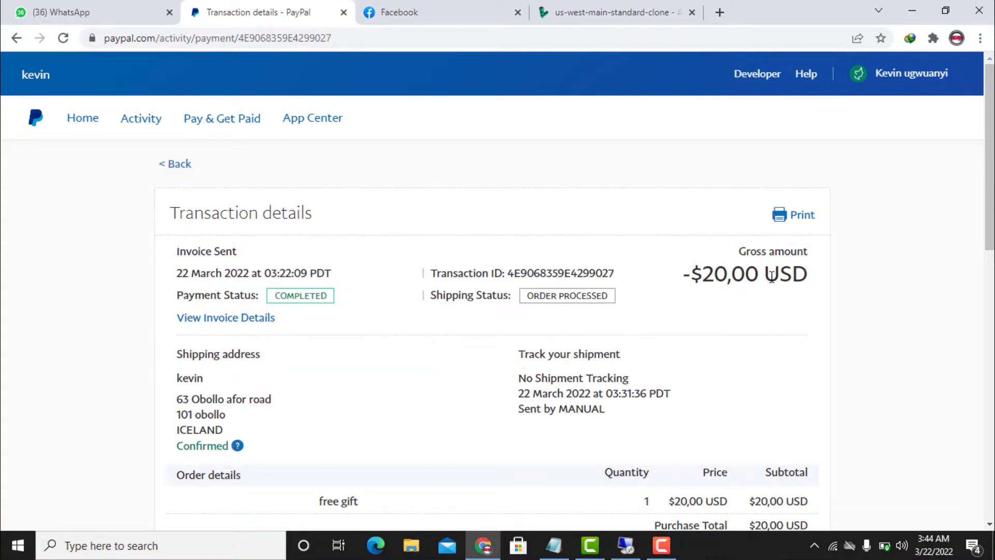
drag(837, 271, 693, 273)
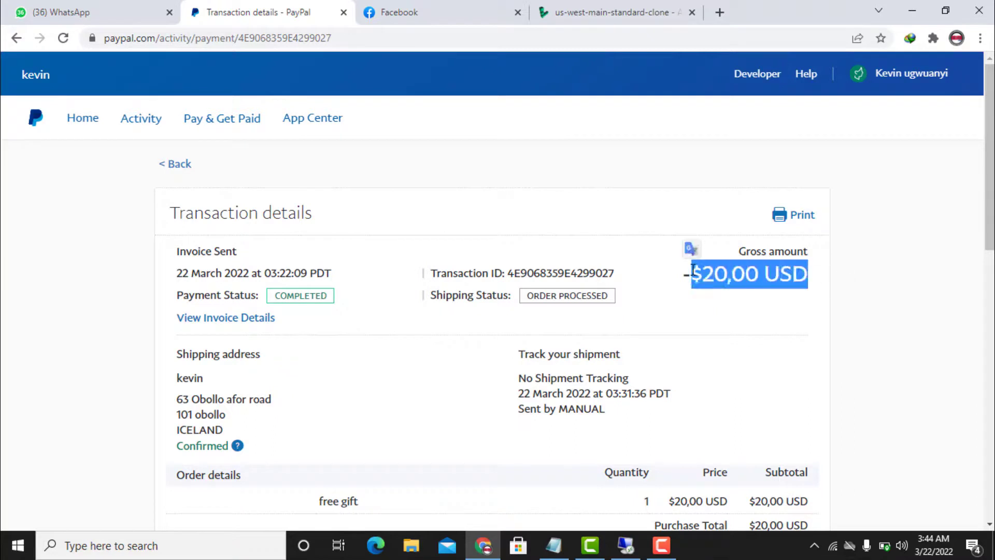
click(817, 275)
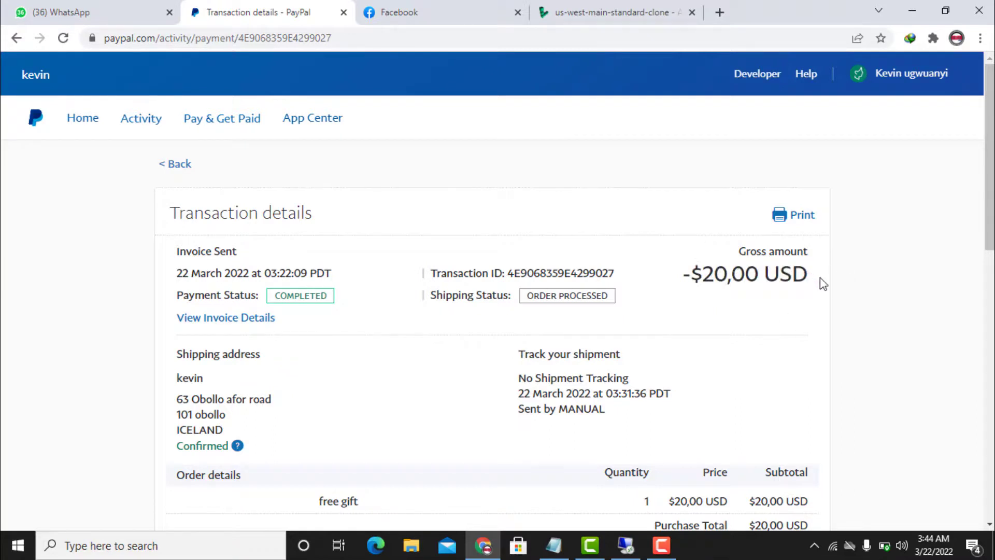
drag(822, 277, 683, 272)
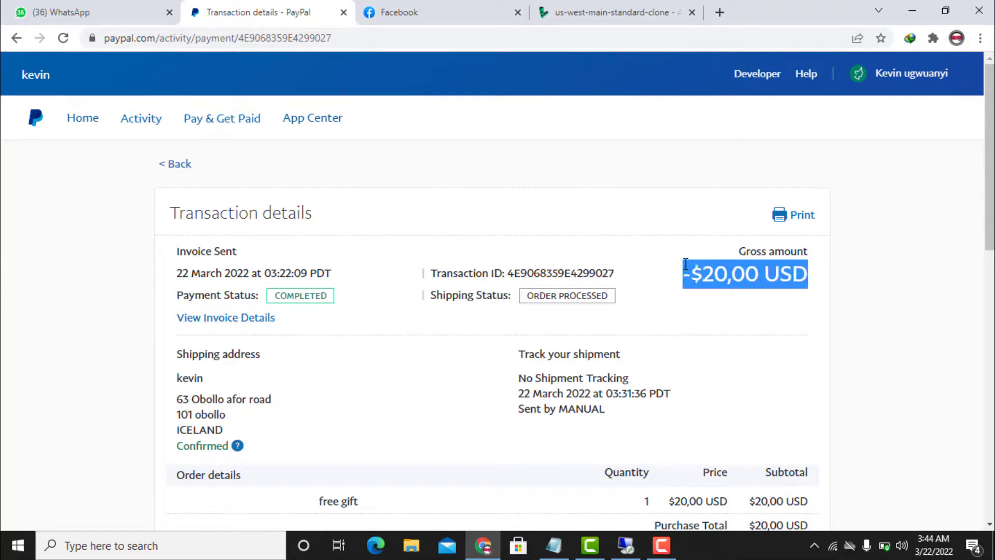
click(708, 331)
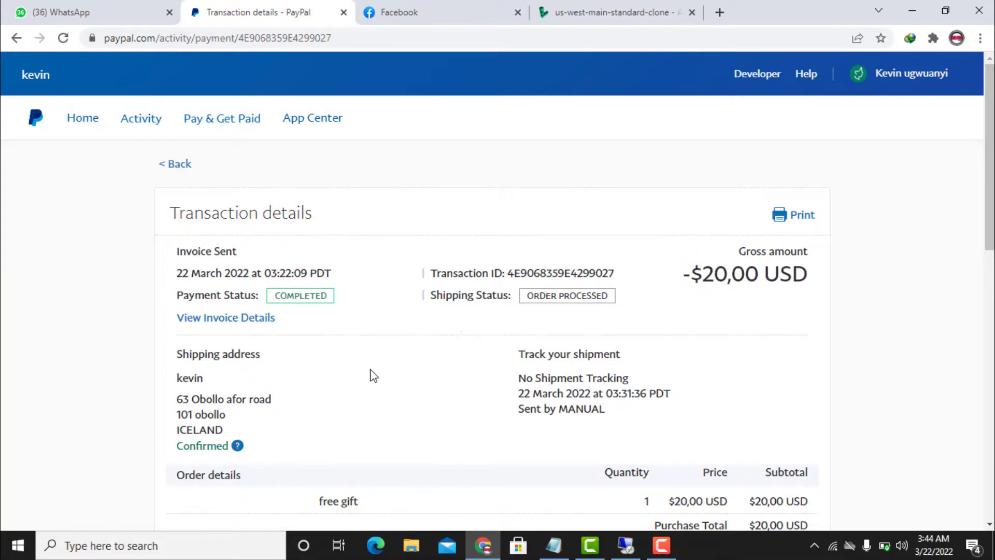